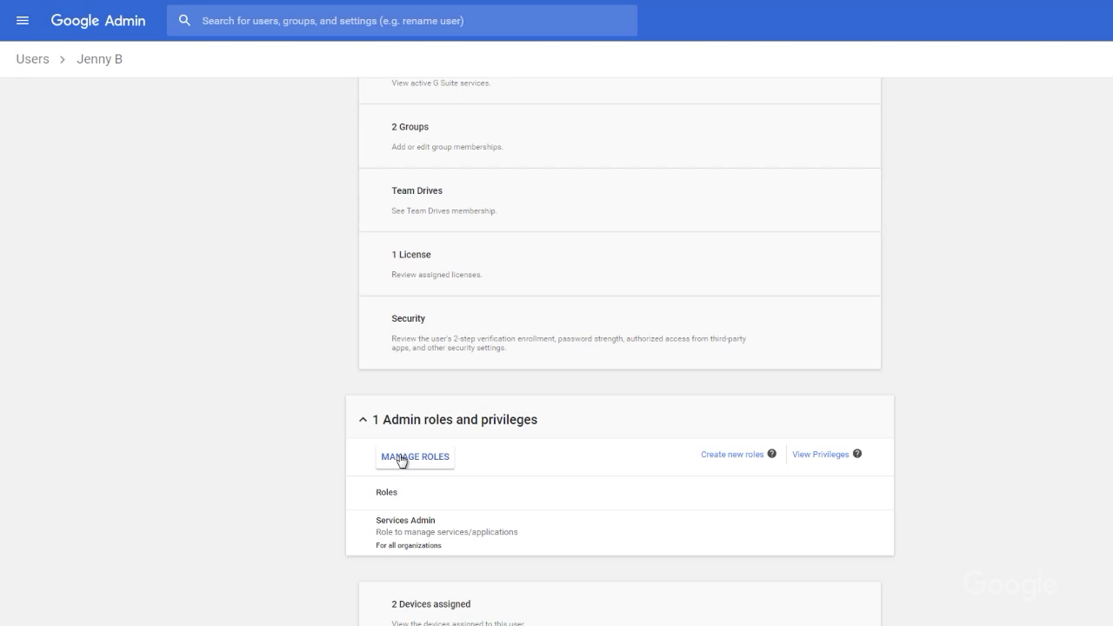
Restrict the user's User Management Admin role from cloudeasel.com to the Human Resources organization only
{"action": "left_click", "coordinate": [400, 458]}
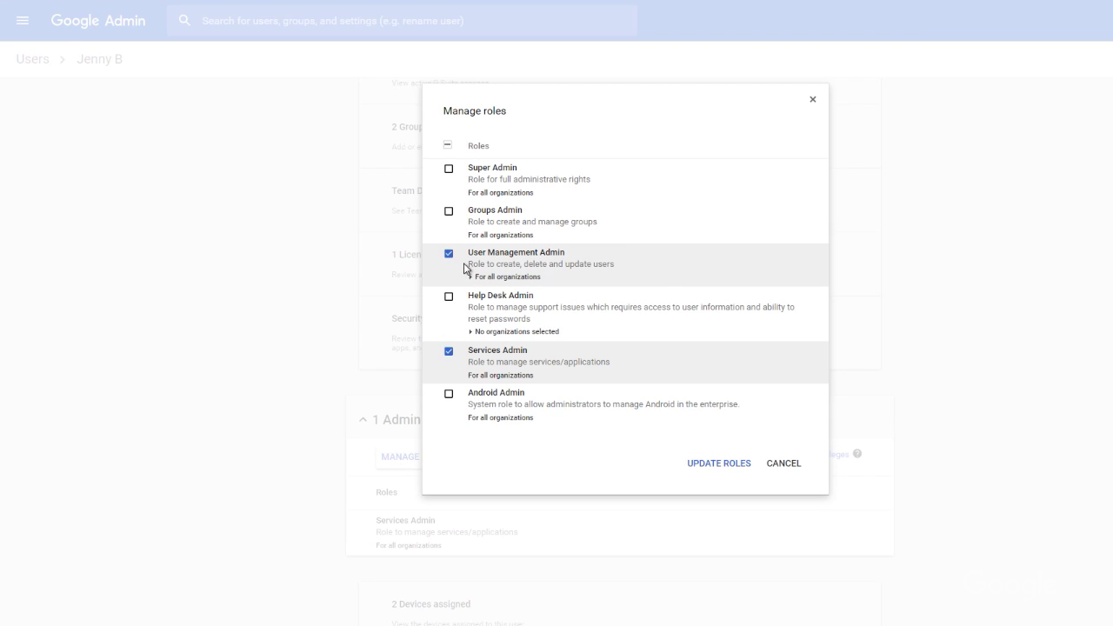
{"action": "left_click", "coordinate": [470, 276]}
{"action": "left_click", "coordinate": [474, 297]}
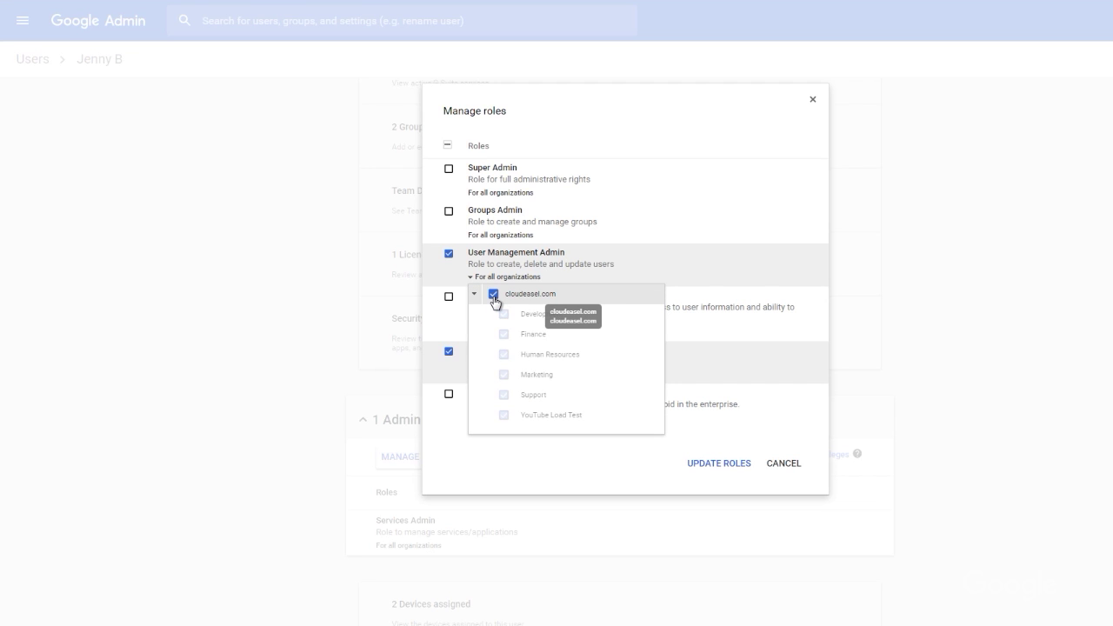
{"action": "left_click", "coordinate": [493, 295]}
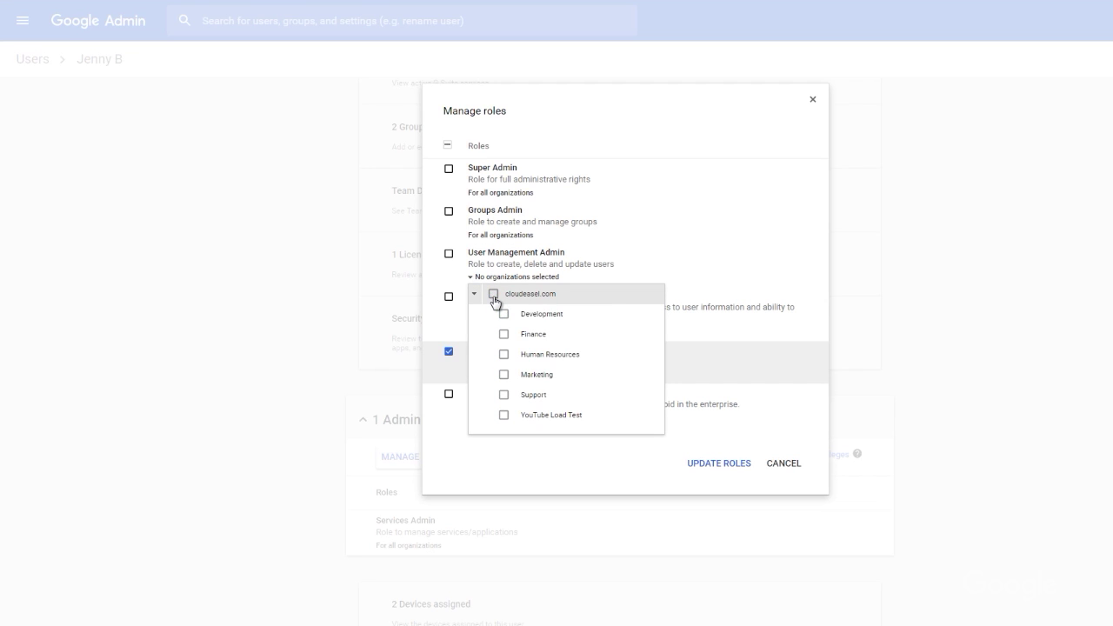
{"action": "left_click", "coordinate": [503, 355]}
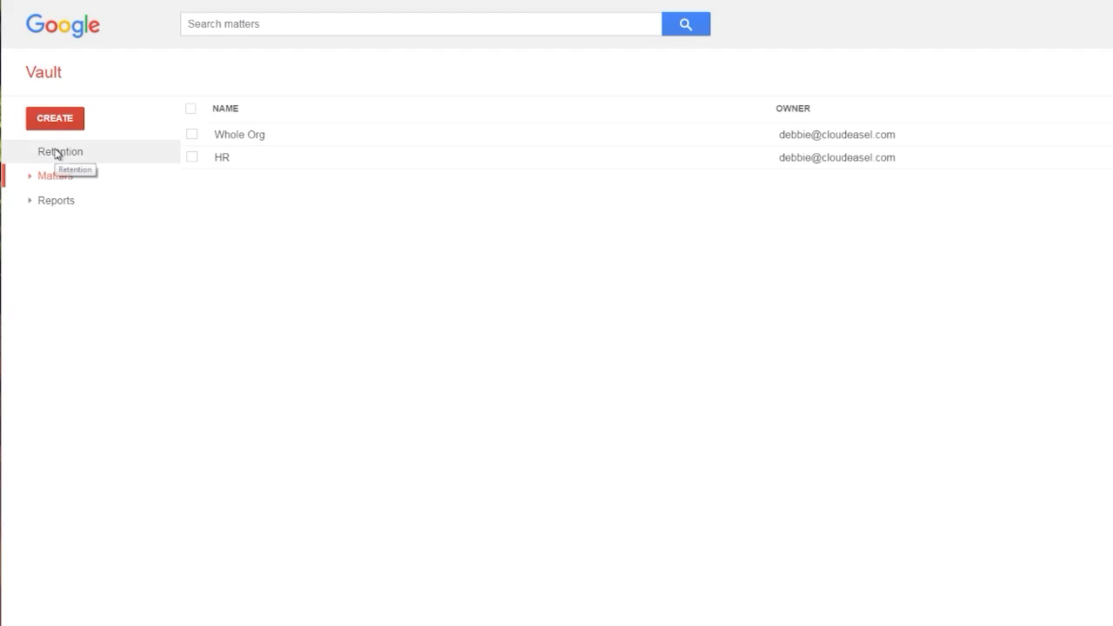
{"action": "left_click", "coordinate": [56, 153]}
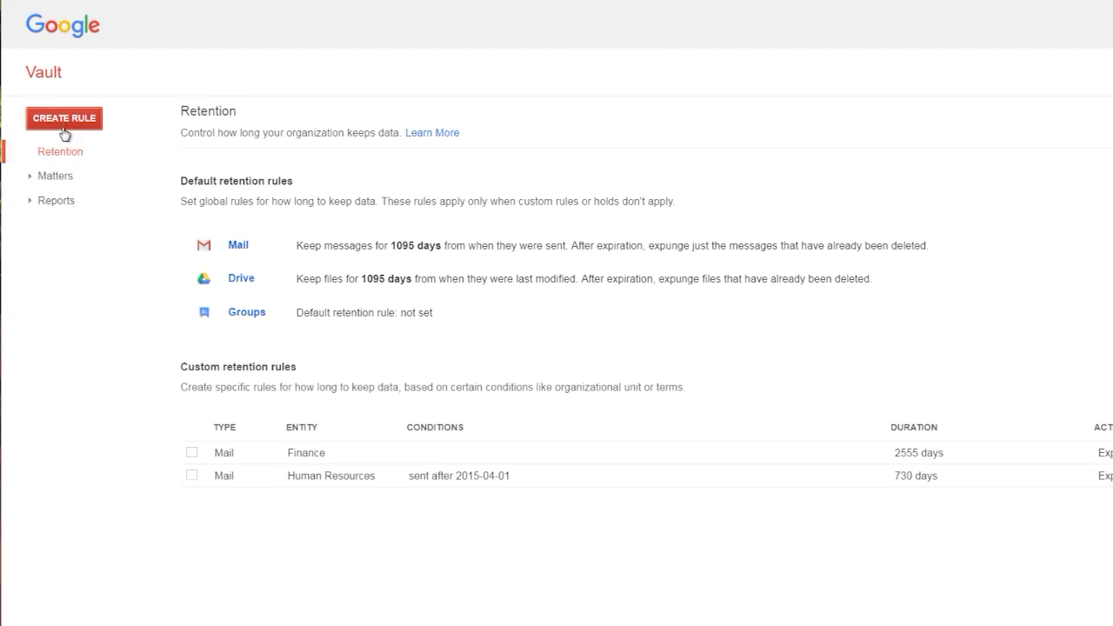
Start a custom Mail retention rule for the Support unit covering messages sent after 2016 Sep 1
{"action": "left_click", "coordinate": [66, 119]}
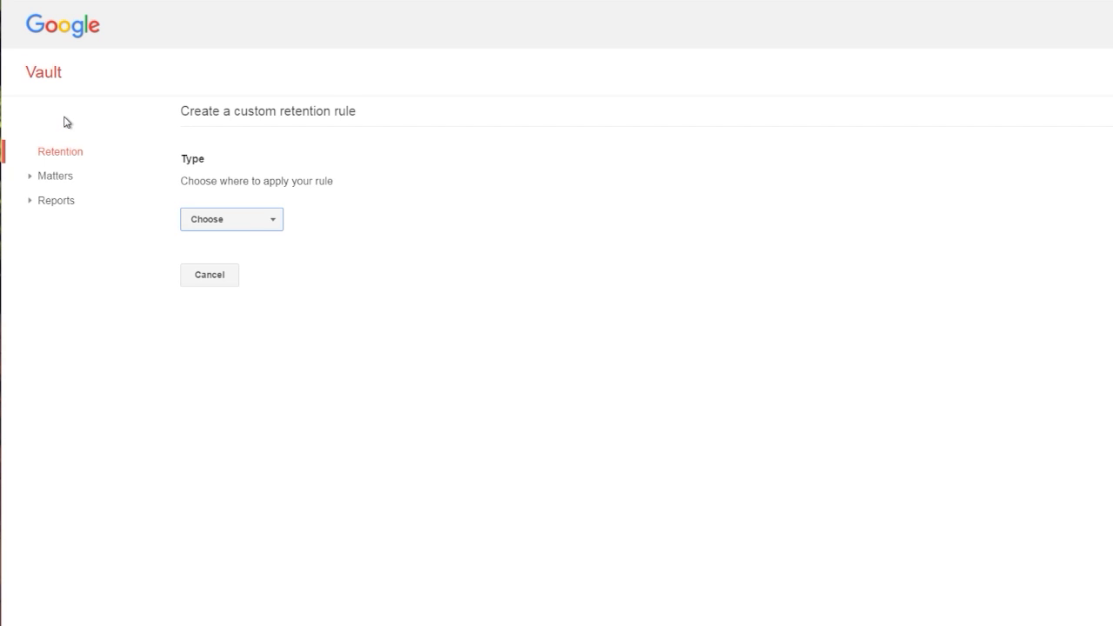
{"action": "left_click", "coordinate": [248, 225]}
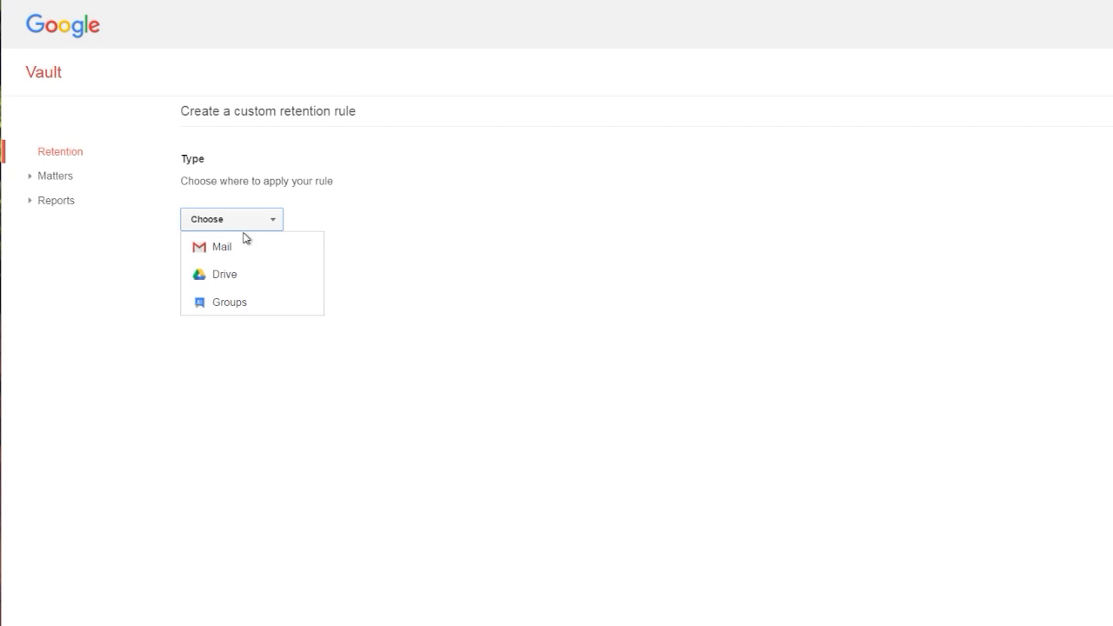
{"action": "left_click", "coordinate": [226, 250]}
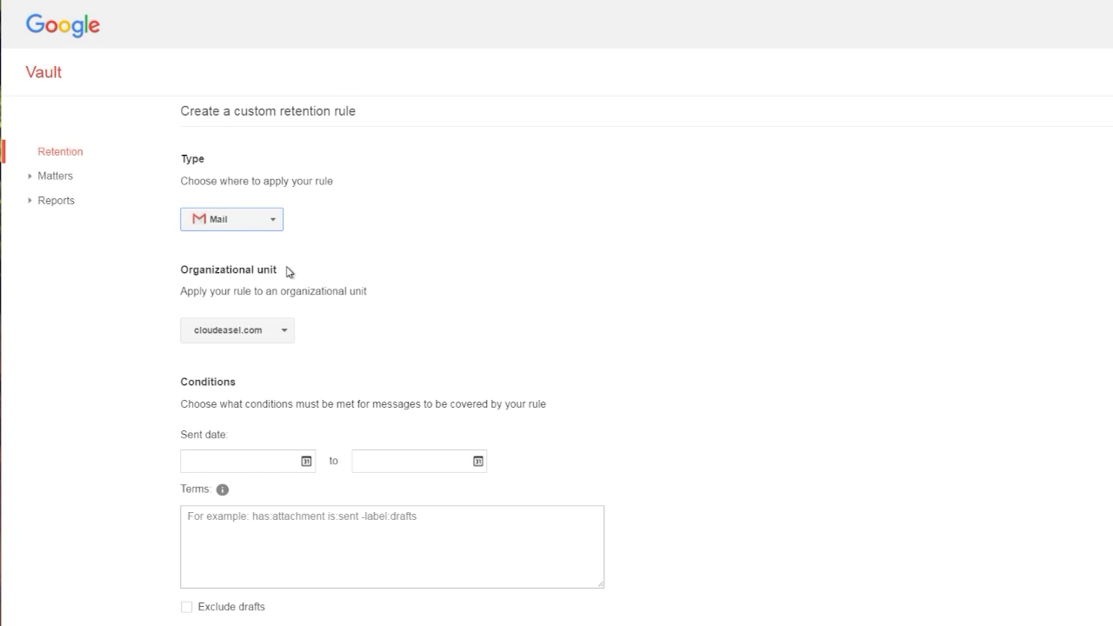
{"action": "left_click", "coordinate": [282, 331]}
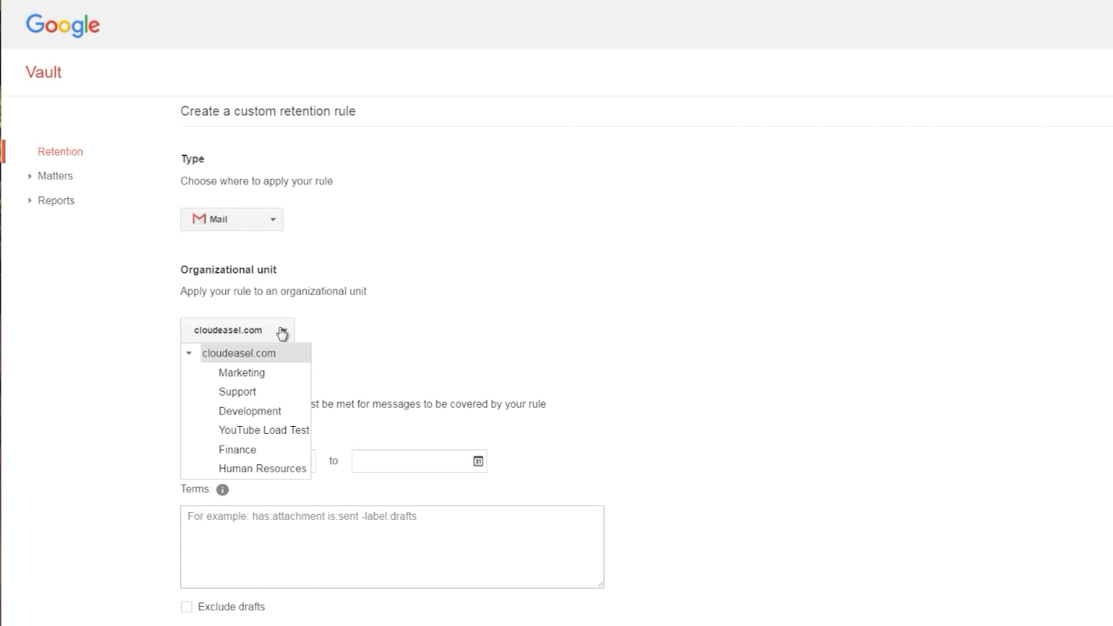
{"action": "left_click", "coordinate": [238, 392]}
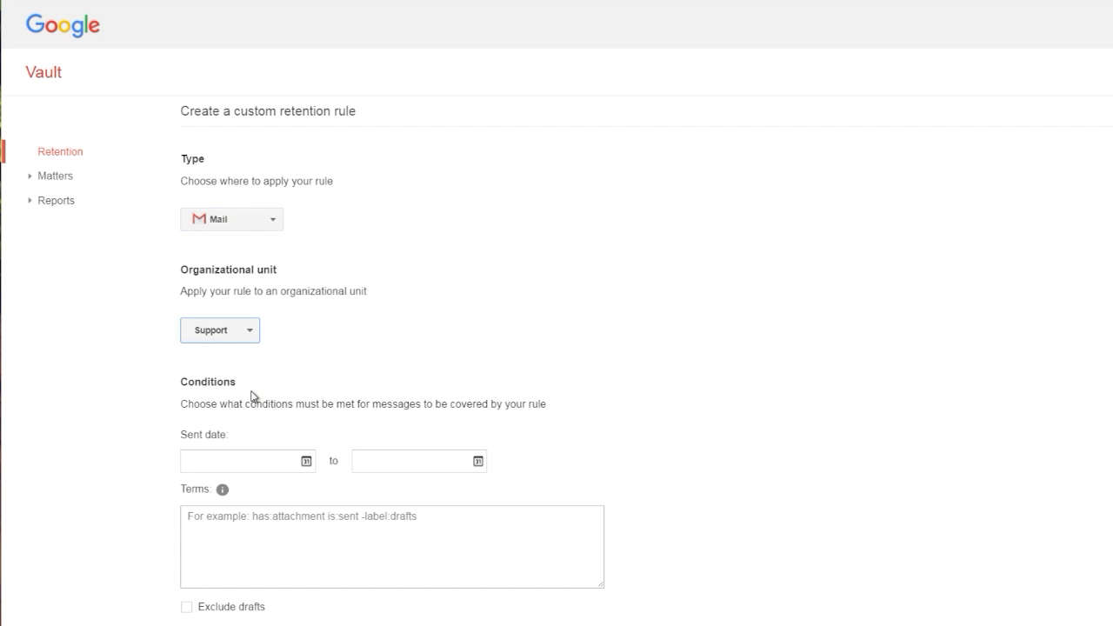
{"action": "left_click", "coordinate": [225, 461]}
{"action": "left_click", "coordinate": [185, 486]}
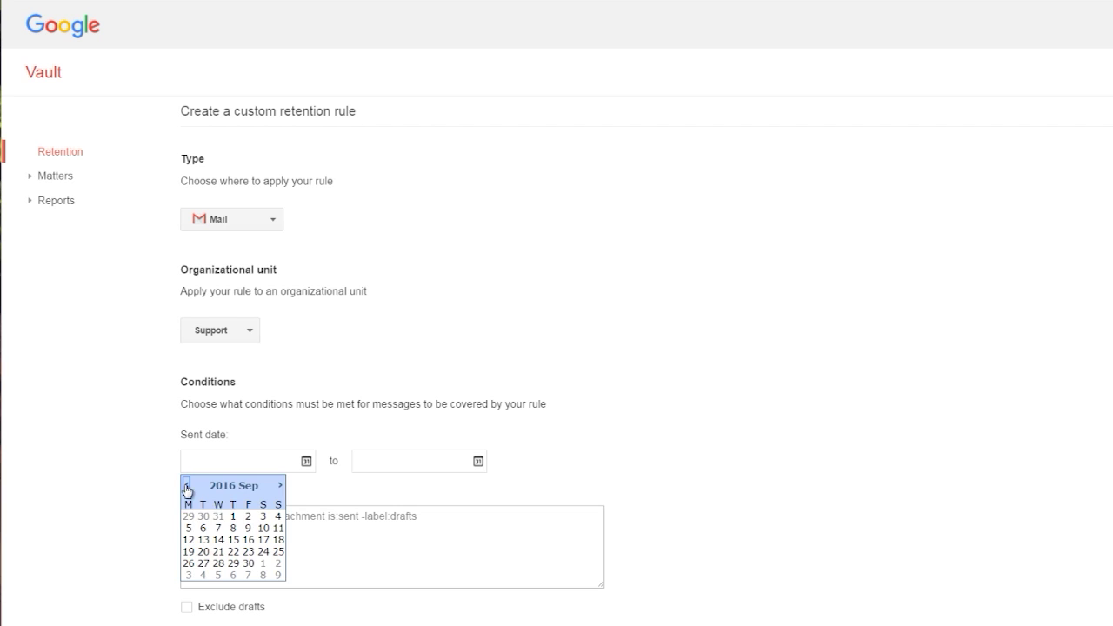
{"action": "left_click", "coordinate": [233, 517]}
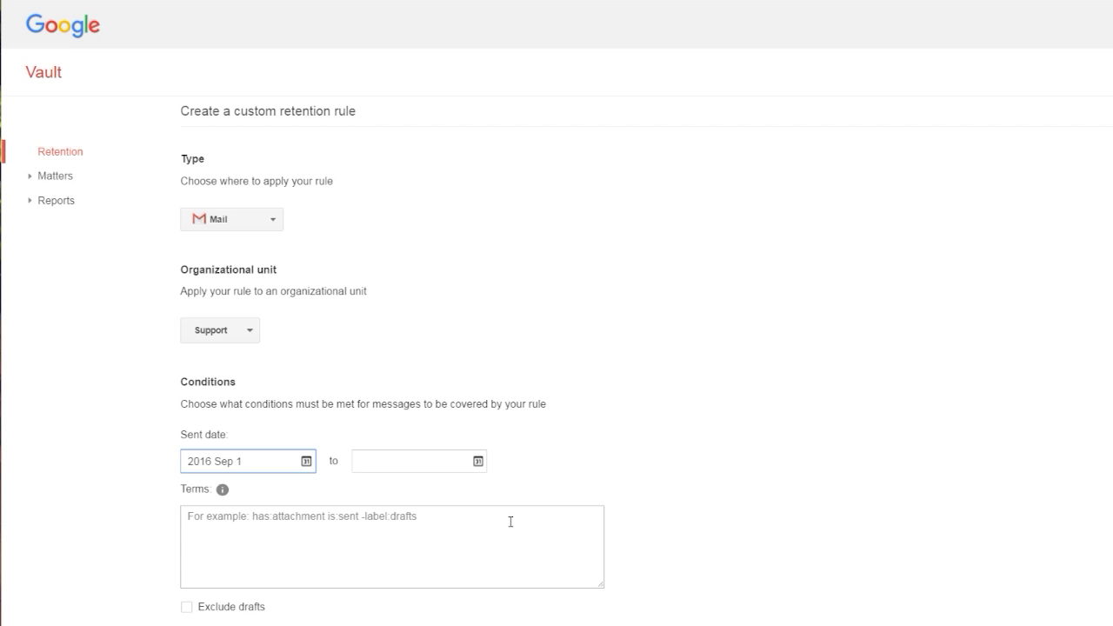
Set the rule to keep messages for 1000 days and save it
{"action": "scroll", "coordinate": [689, 509], "scroll_direction": "down", "scroll_amount": 2}
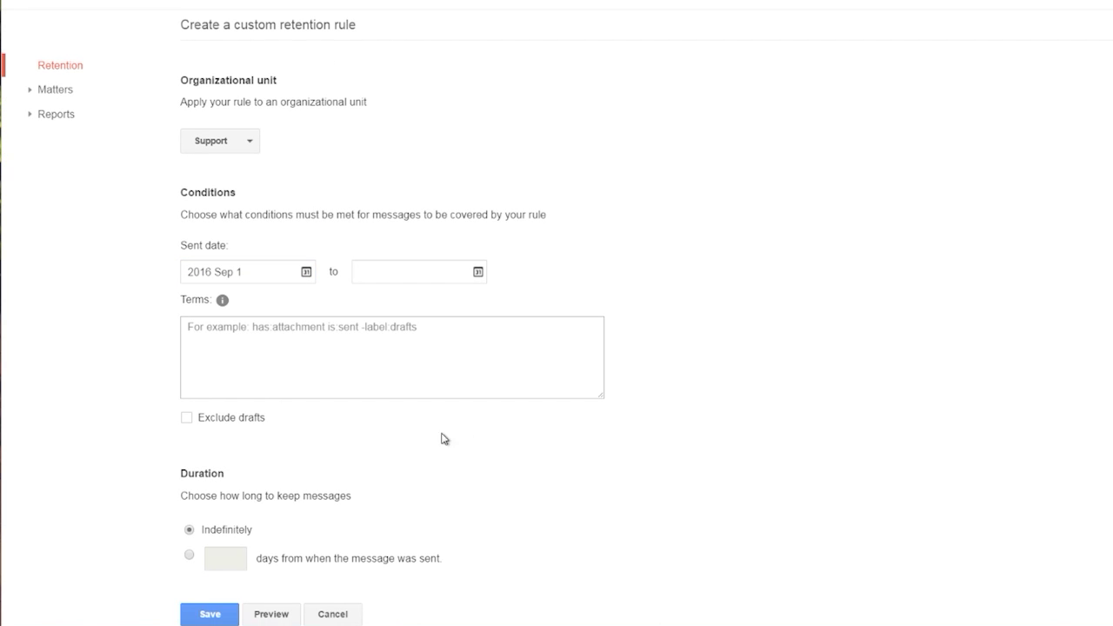
{"action": "left_click", "coordinate": [223, 558]}
{"action": "type", "text": "1000"}
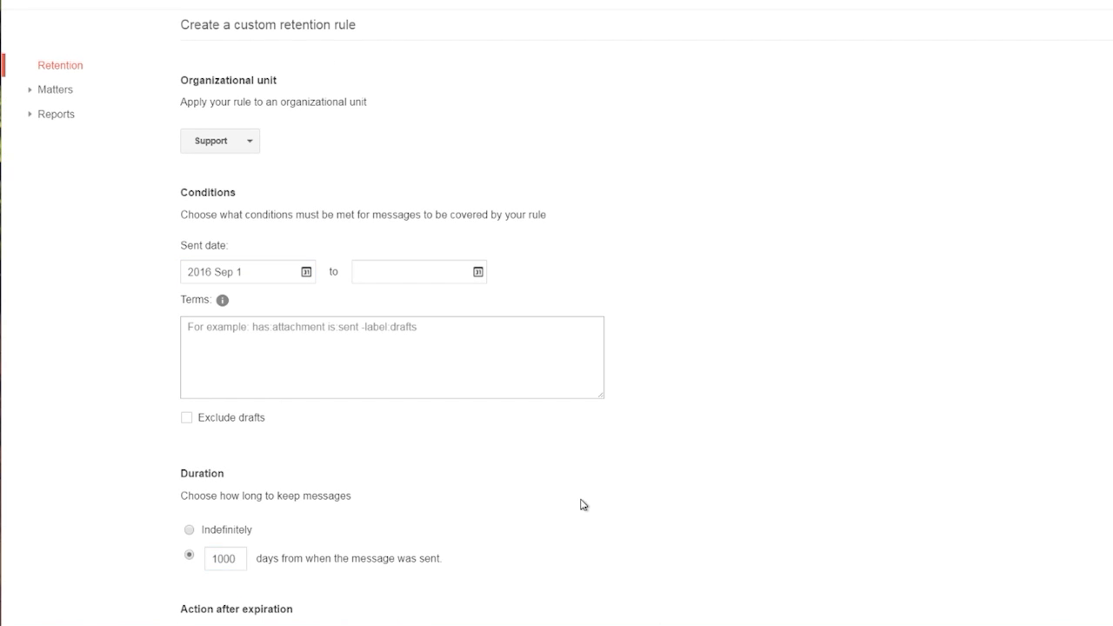
{"action": "scroll", "coordinate": [584, 504], "scroll_direction": "down", "scroll_amount": 2}
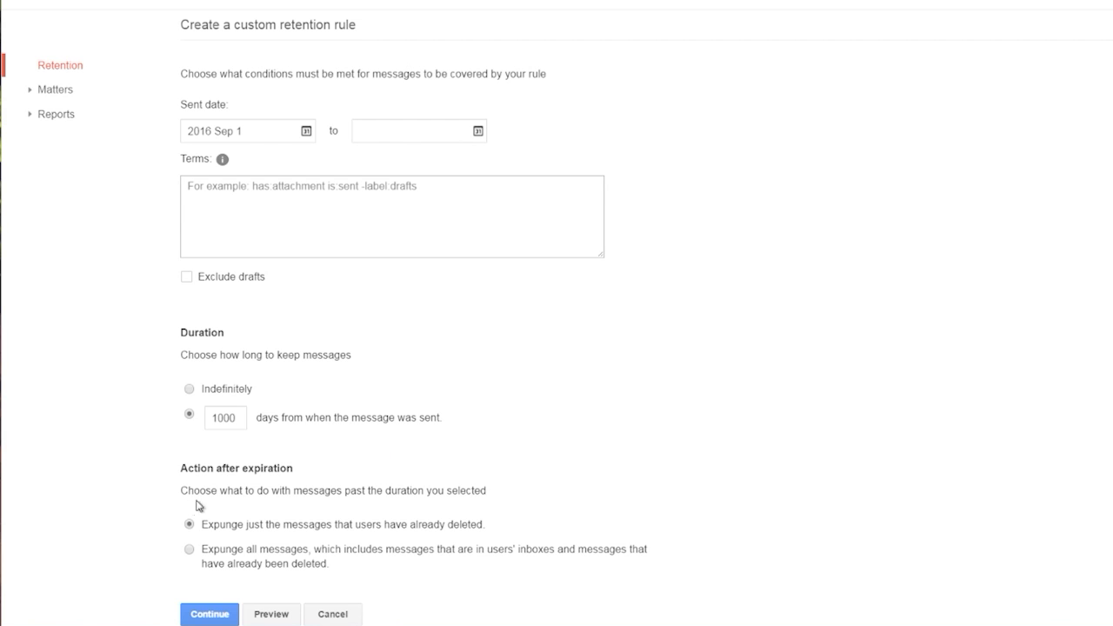
{"action": "left_click", "coordinate": [201, 614]}
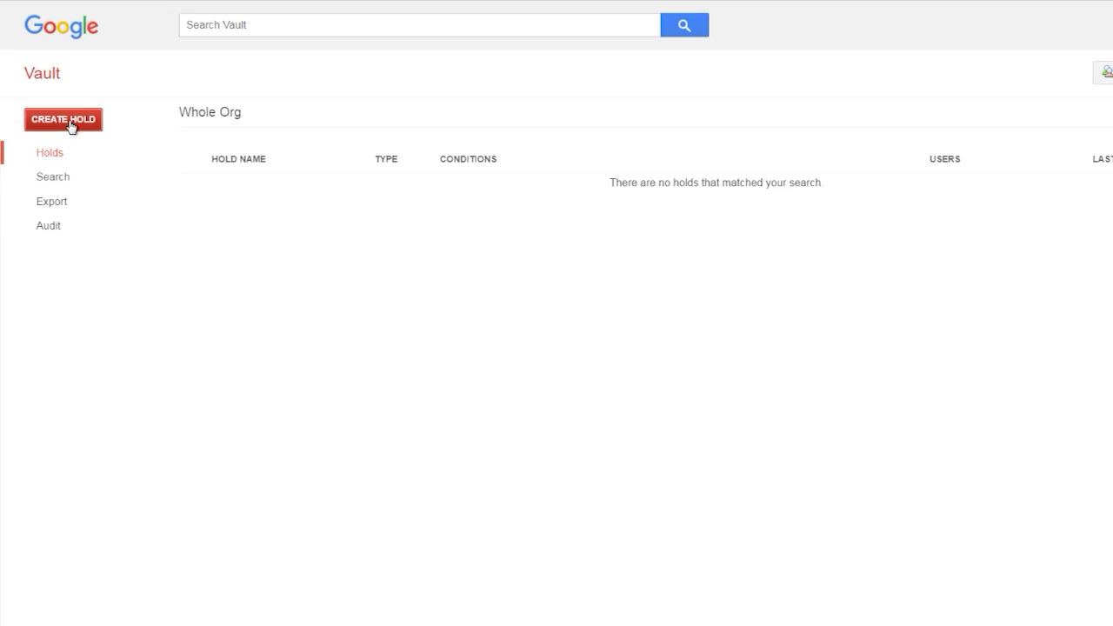
Create the Whole Org Mail hold covering the cloudeasel.com organization, then go to the matter's search form
{"action": "left_click", "coordinate": [72, 127]}
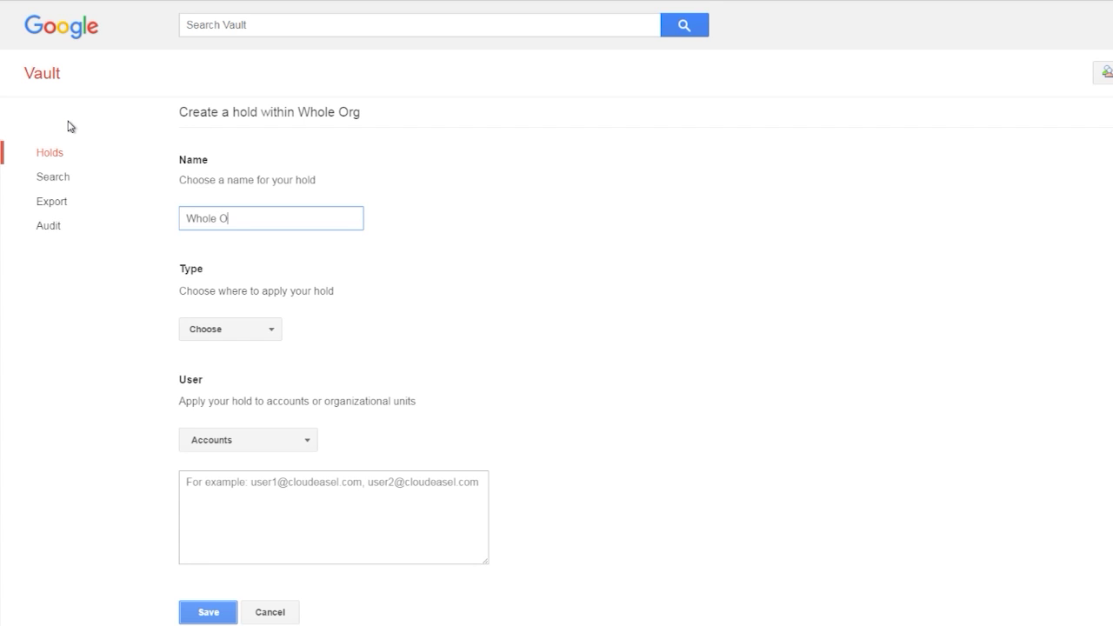
{"action": "left_click", "coordinate": [220, 329]}
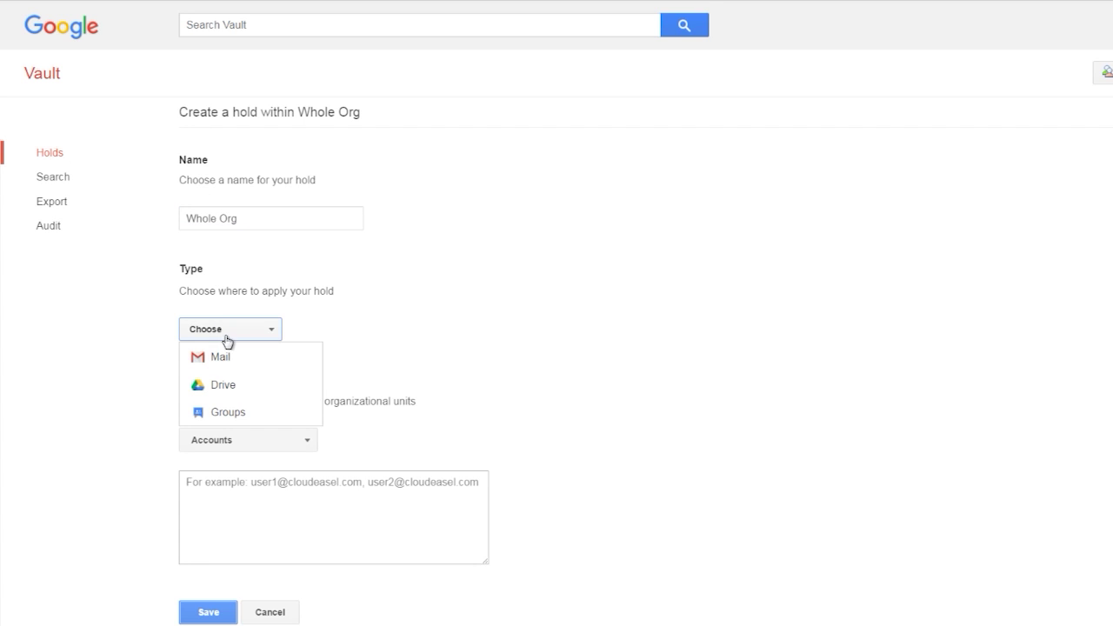
{"action": "left_click", "coordinate": [231, 363]}
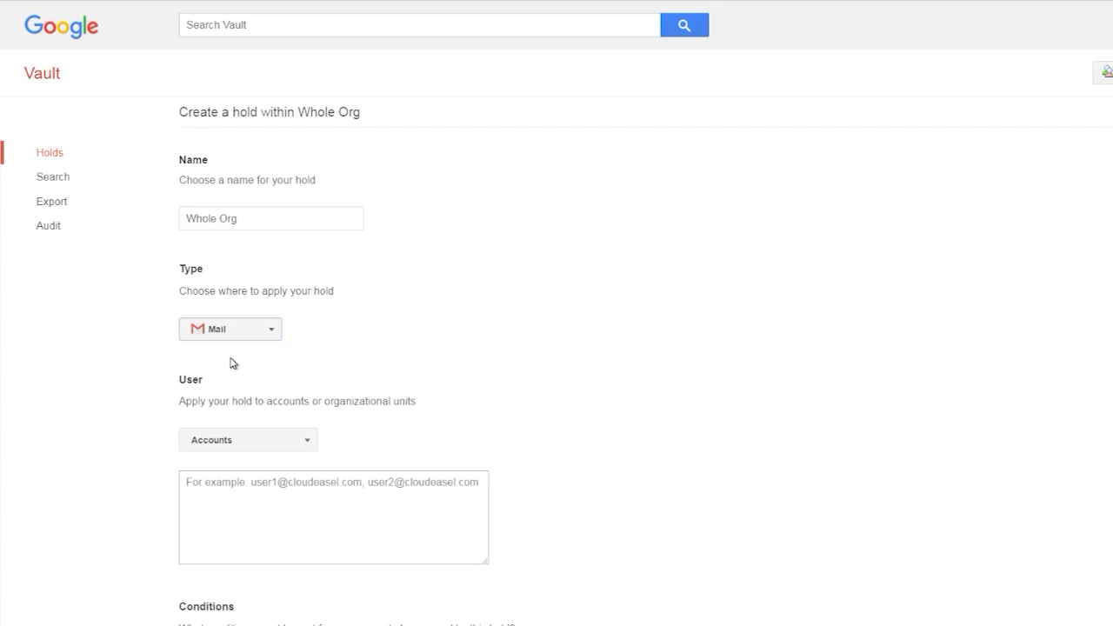
{"action": "left_click", "coordinate": [257, 446]}
{"action": "left_click", "coordinate": [224, 505]}
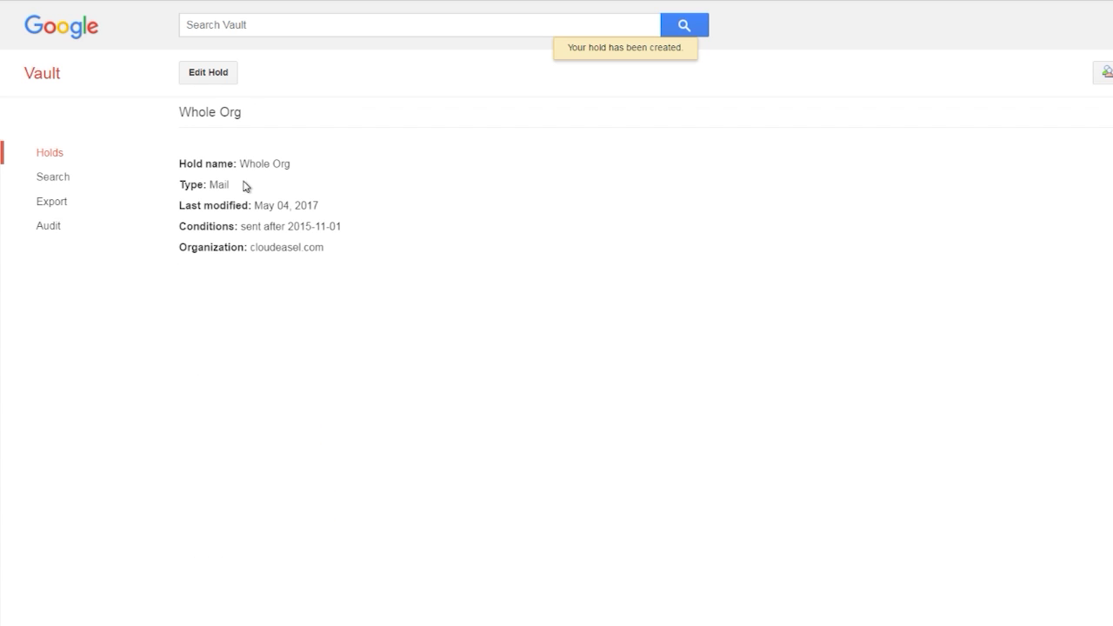
{"action": "left_click", "coordinate": [50, 178]}
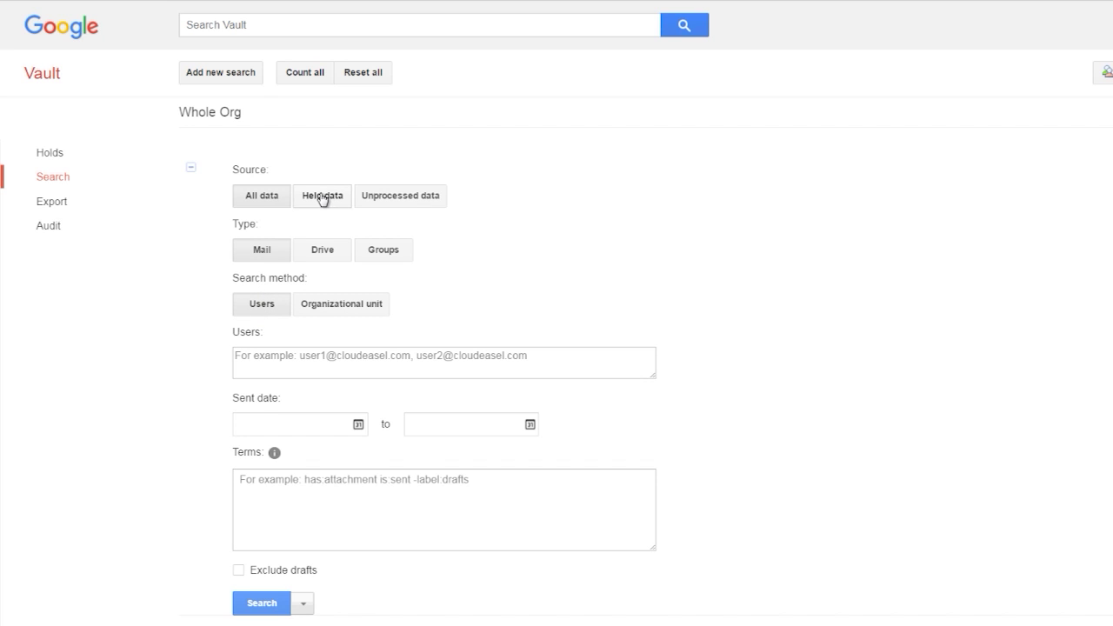
Search held Mail for one user's account, pasting their address into the Users field
{"action": "left_click", "coordinate": [253, 356]}
{"action": "key", "text": "ctrl+v"}
{"action": "left_click", "coordinate": [255, 604]}
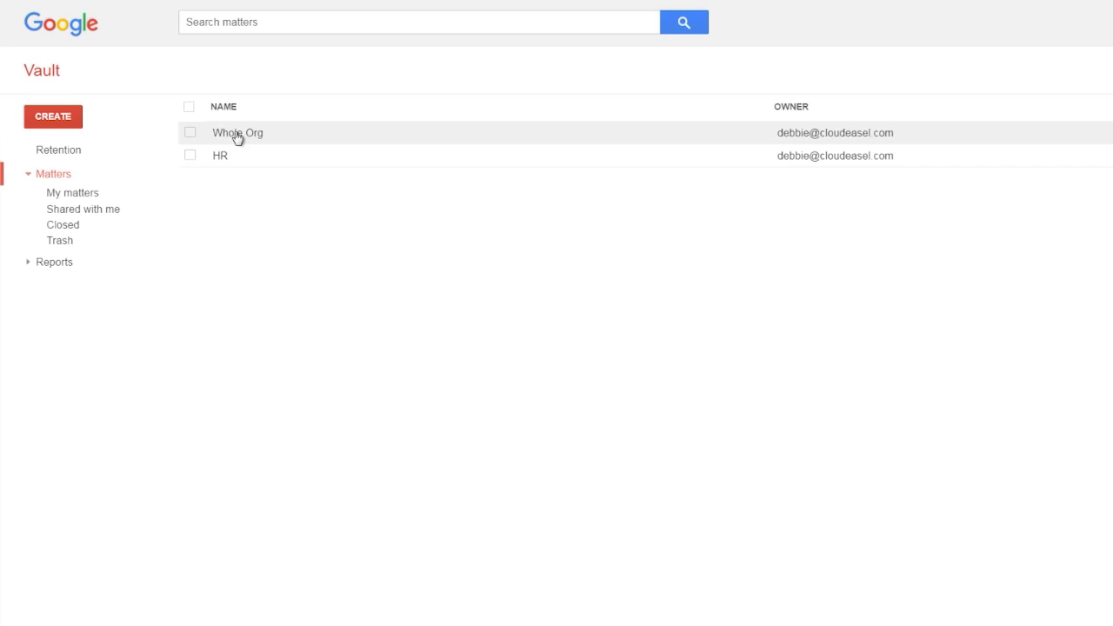
Search the Whole Org matter's held mail with the term 'has attachment'
{"action": "left_click", "coordinate": [235, 134]}
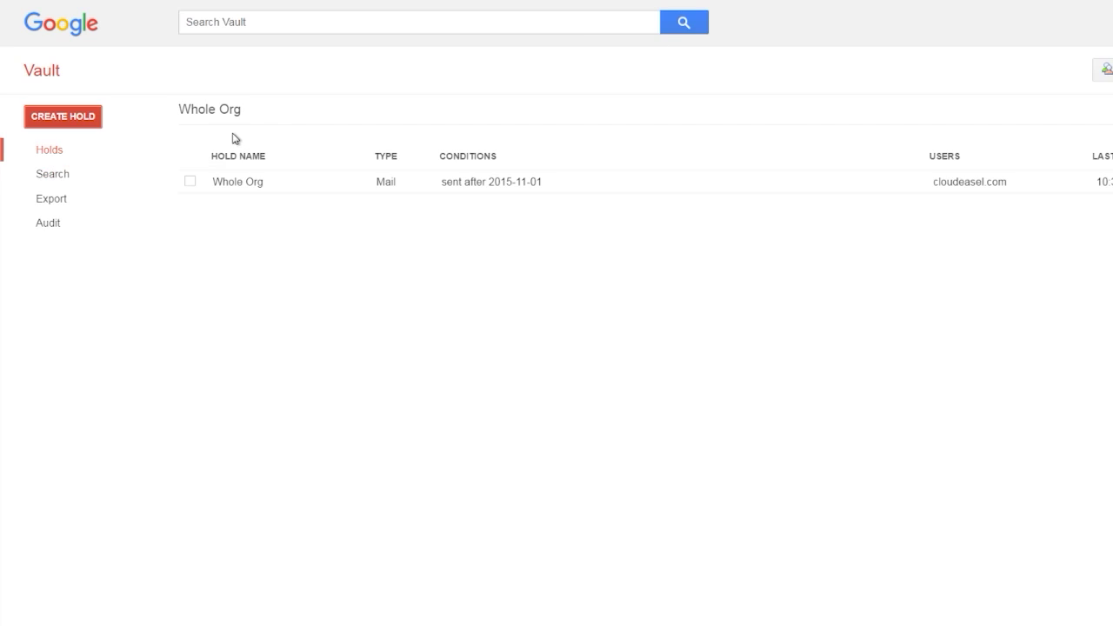
{"action": "left_click", "coordinate": [66, 178]}
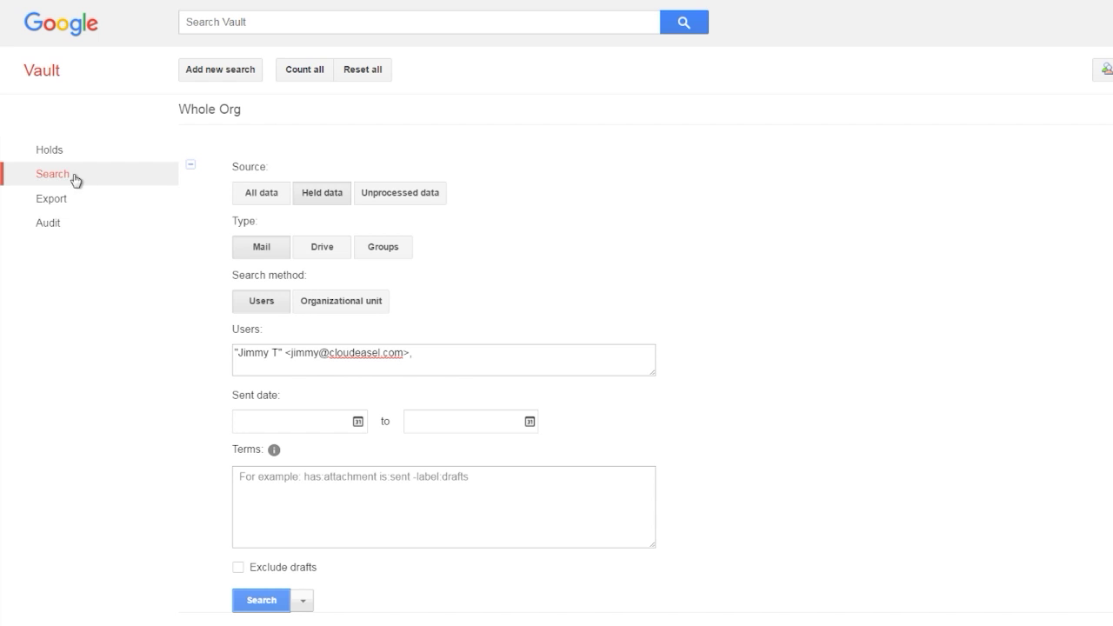
{"action": "left_click", "coordinate": [298, 483]}
{"action": "type", "text": "has:attachment"}
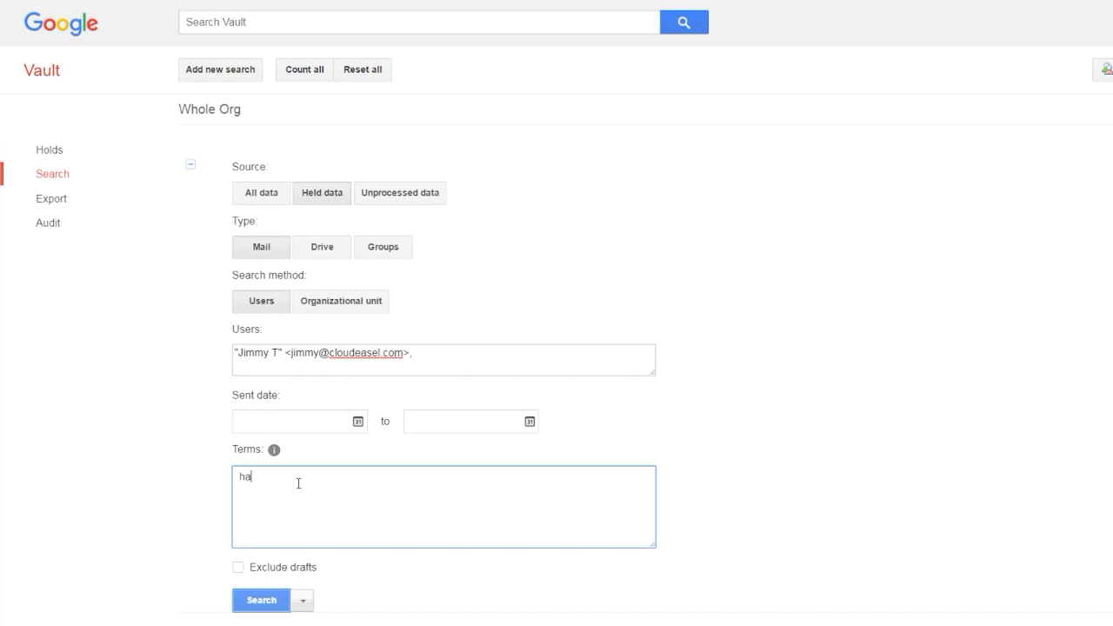
{"action": "left_click", "coordinate": [253, 602]}
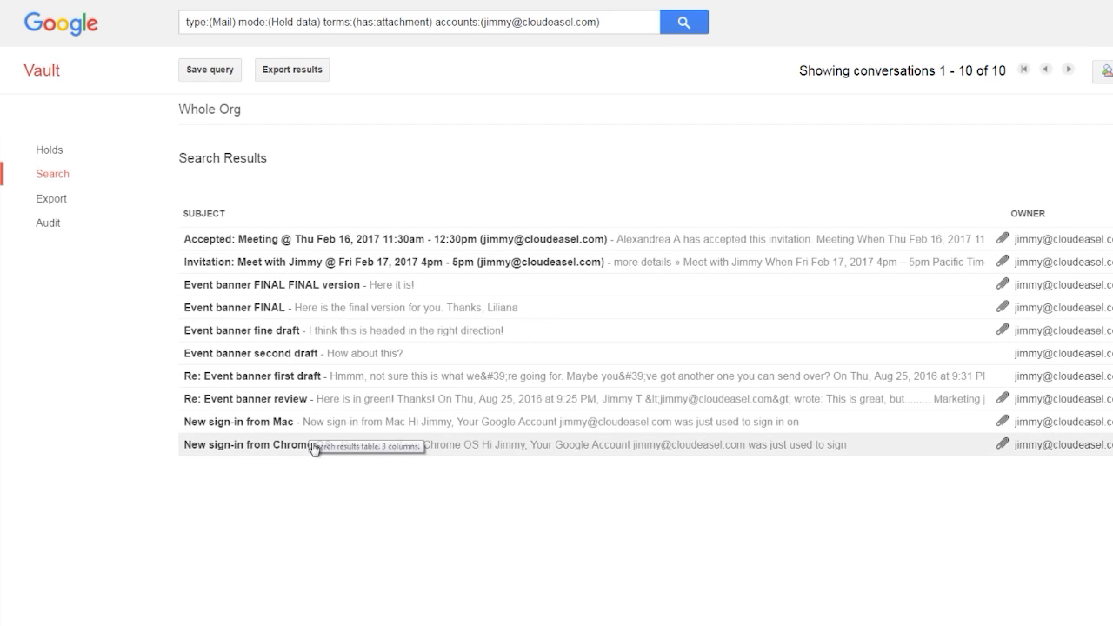
View the Event banner FINAL FINAL message, then the 'Re: Event banner review' conversation
{"action": "left_click", "coordinate": [279, 287]}
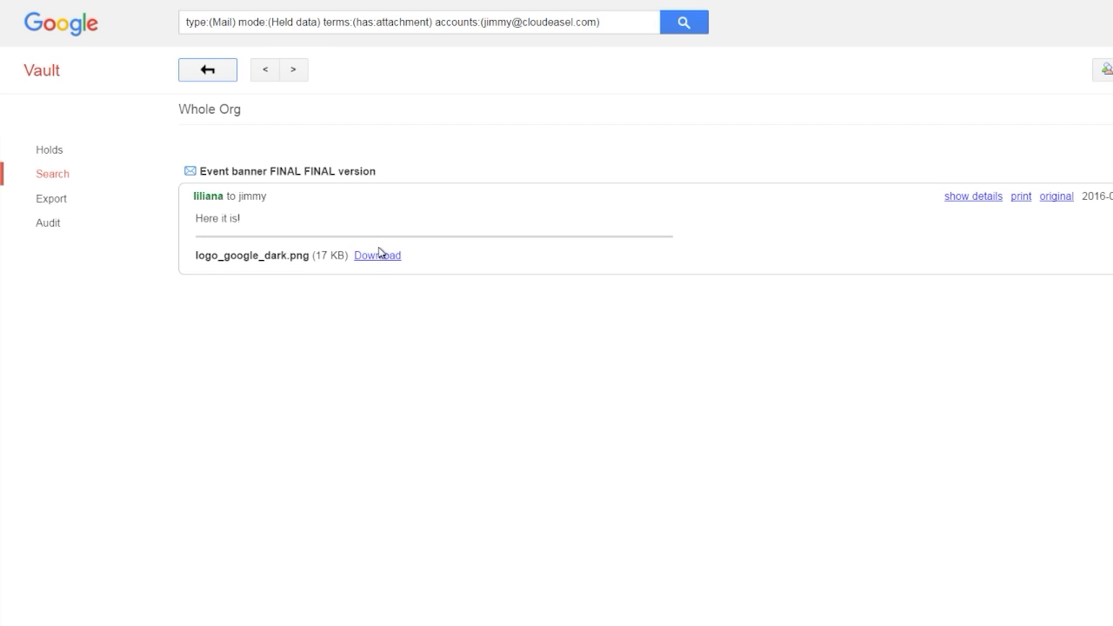
{"action": "left_click", "coordinate": [208, 71]}
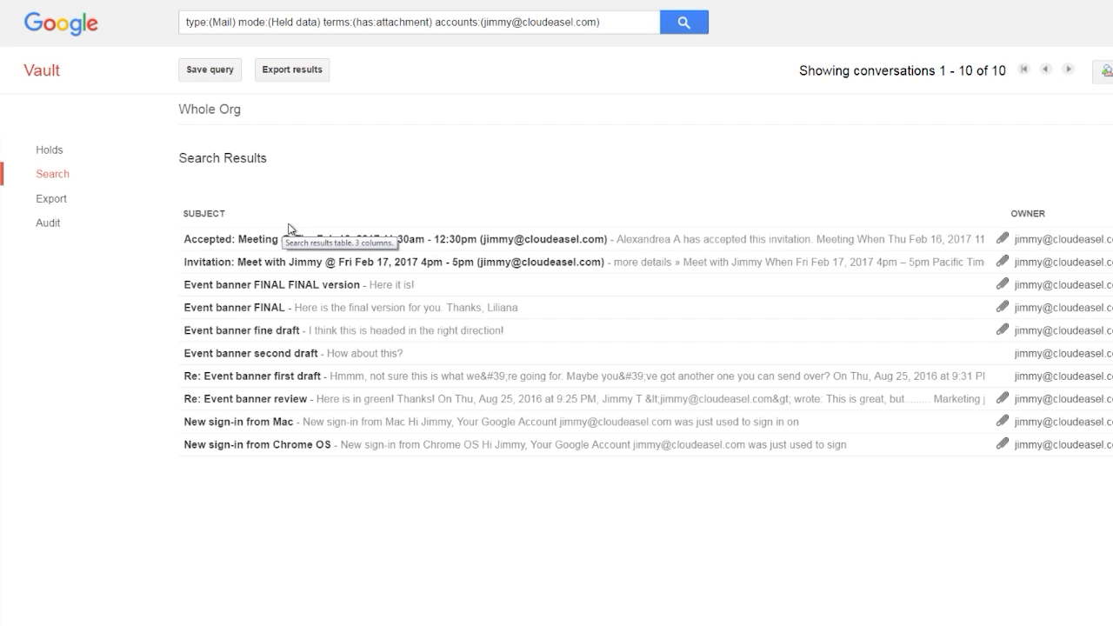
{"action": "left_click", "coordinate": [280, 397]}
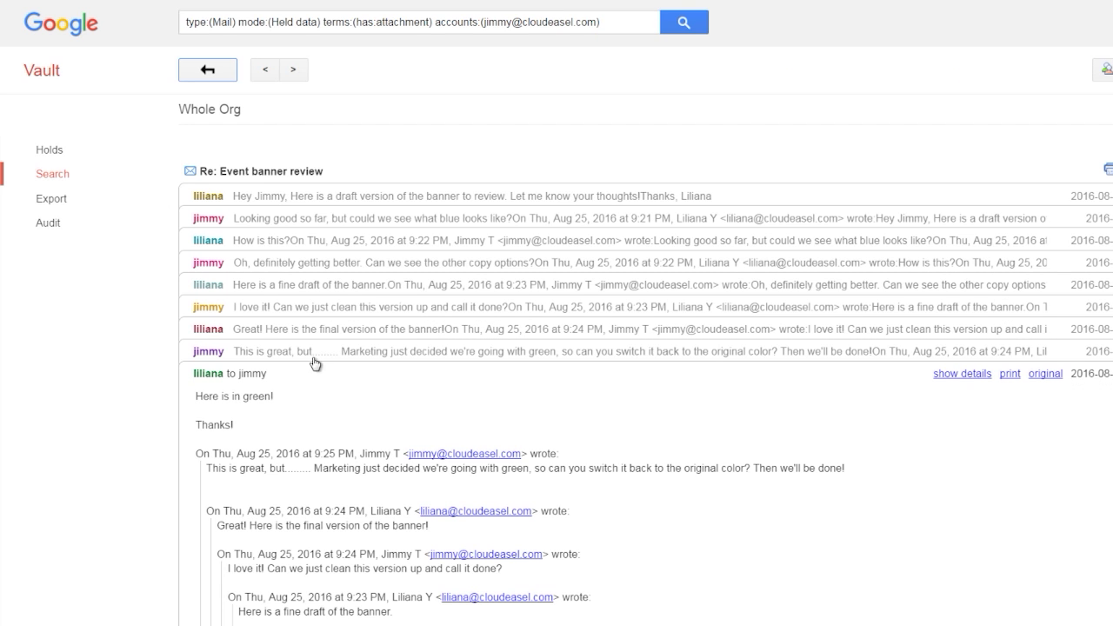